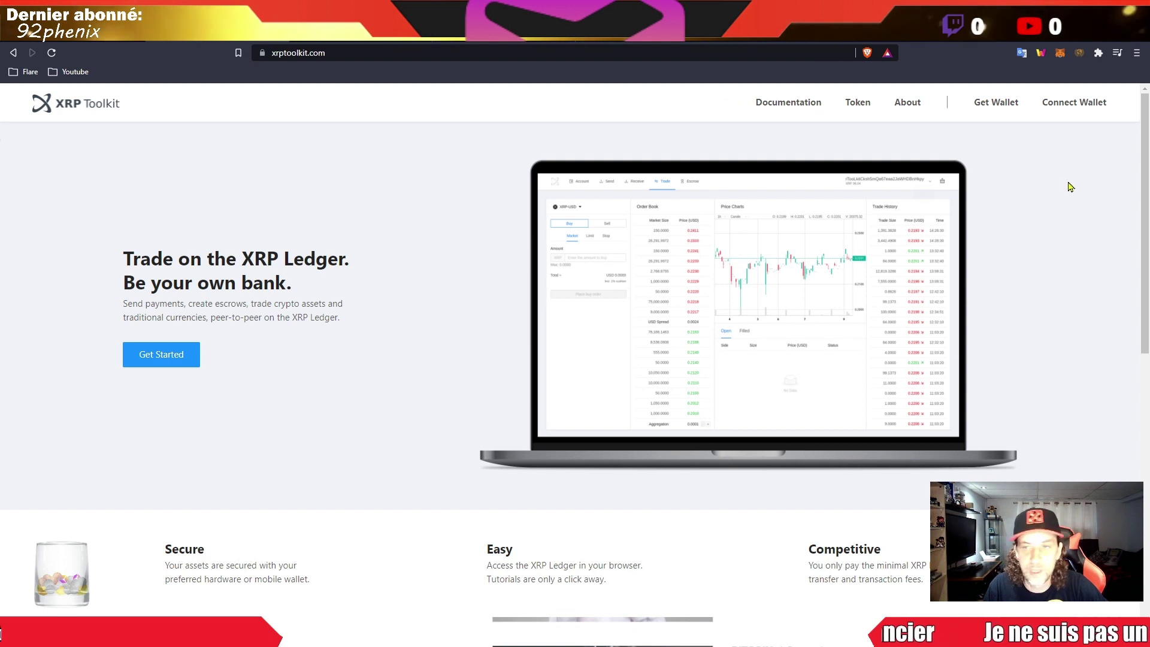
Connect a Ledger device as the wallet, adding only the account that holds 20.10 XRP
{"action": "left_click", "coordinate": [1084, 106]}
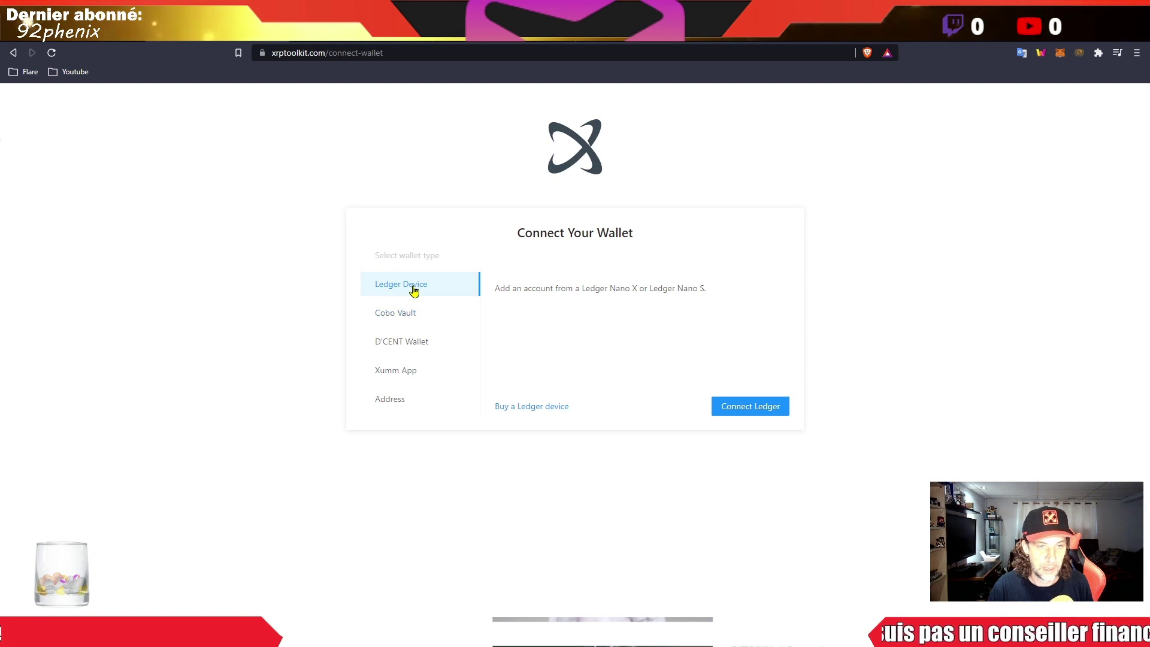
{"action": "left_click", "coordinate": [731, 412]}
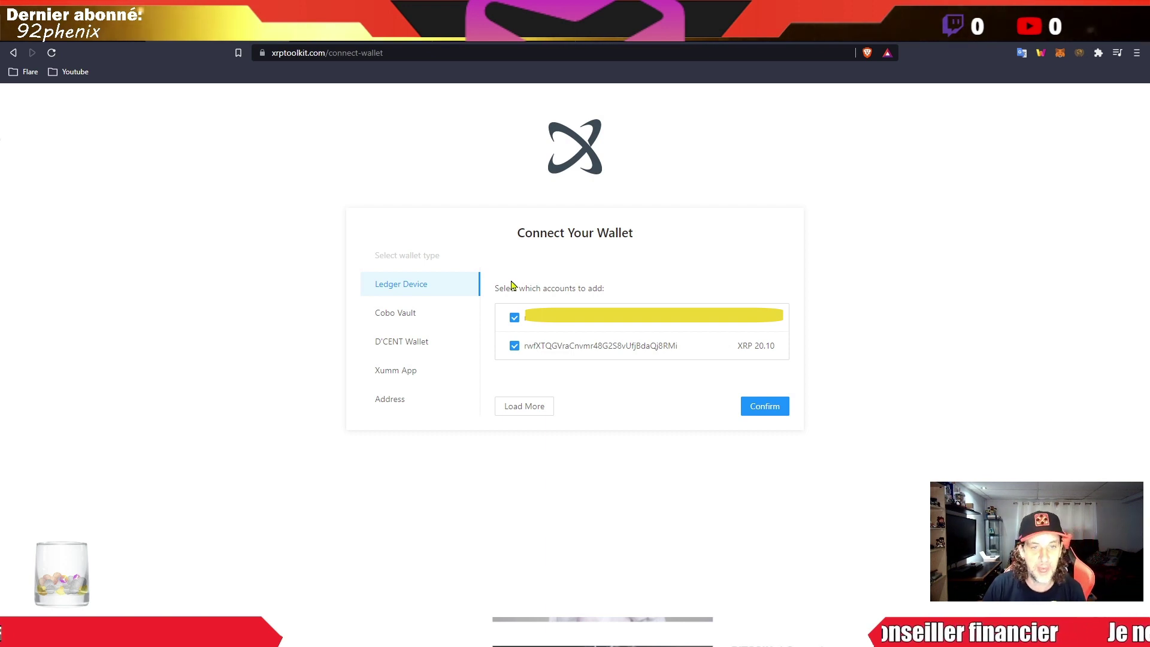
{"action": "left_click", "coordinate": [516, 320]}
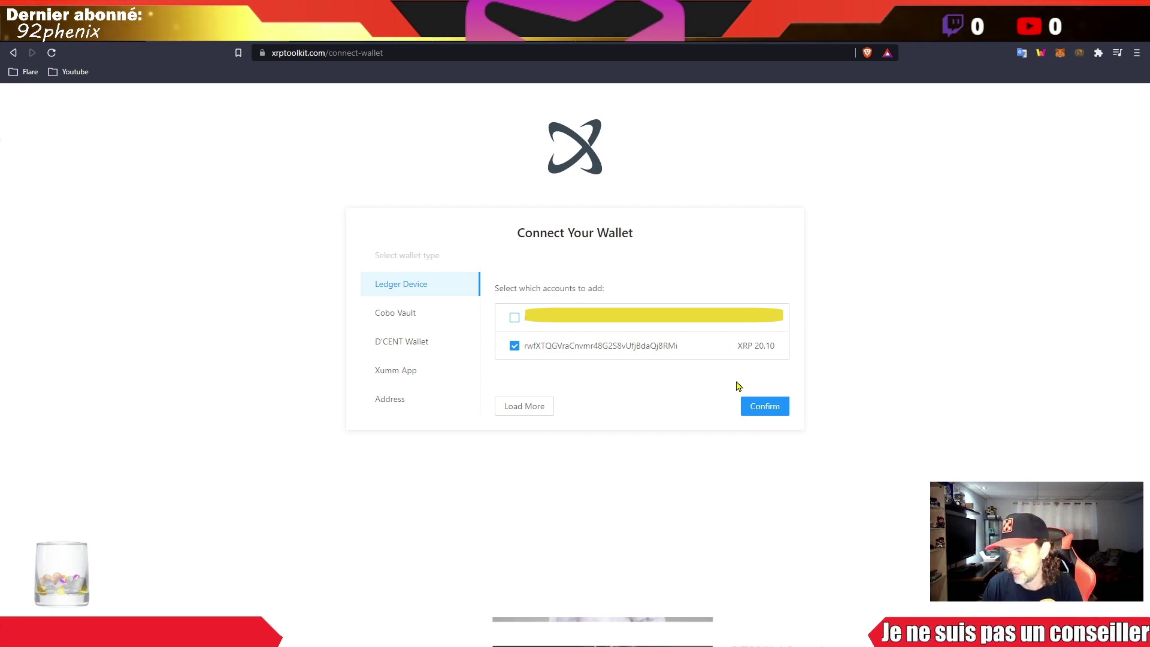
{"action": "left_click", "coordinate": [764, 405]}
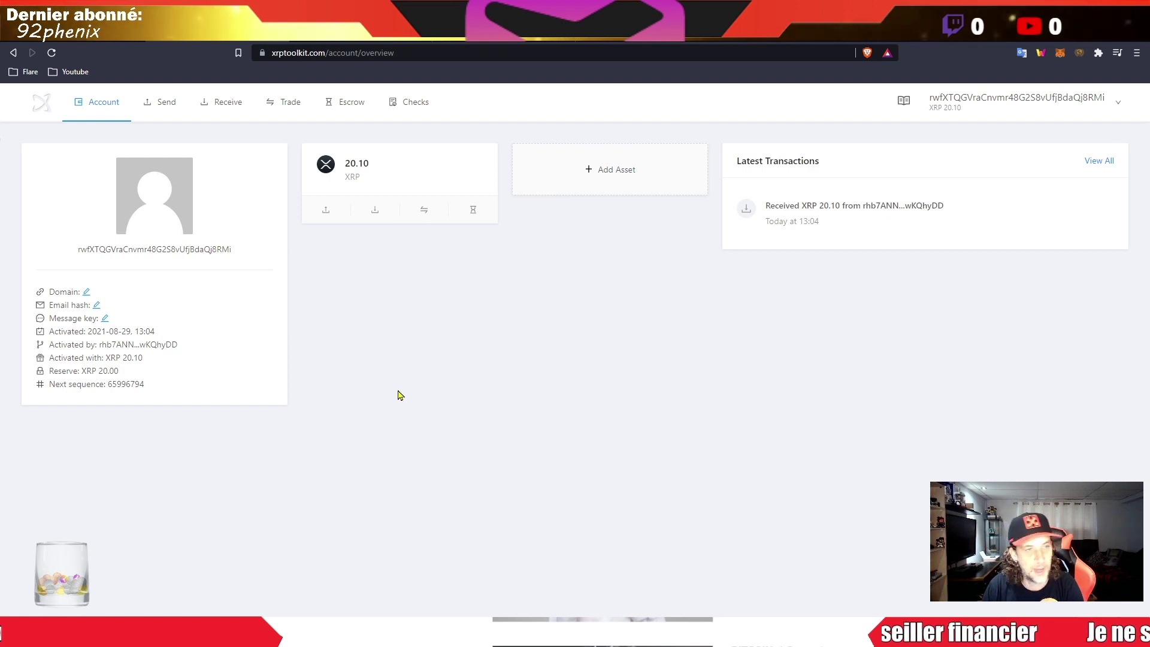
On the account's assets page, search the preset assets for "el" and switch to the custom asset form
{"action": "mouse_move", "coordinate": [104, 113]}
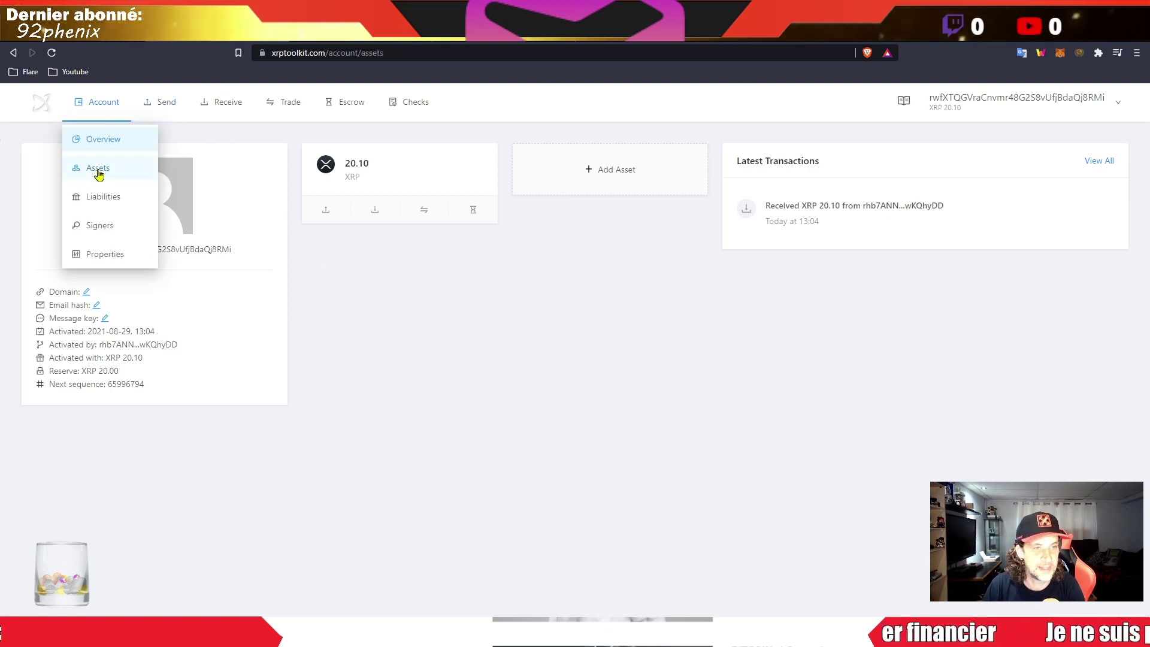
{"action": "left_click", "coordinate": [99, 169]}
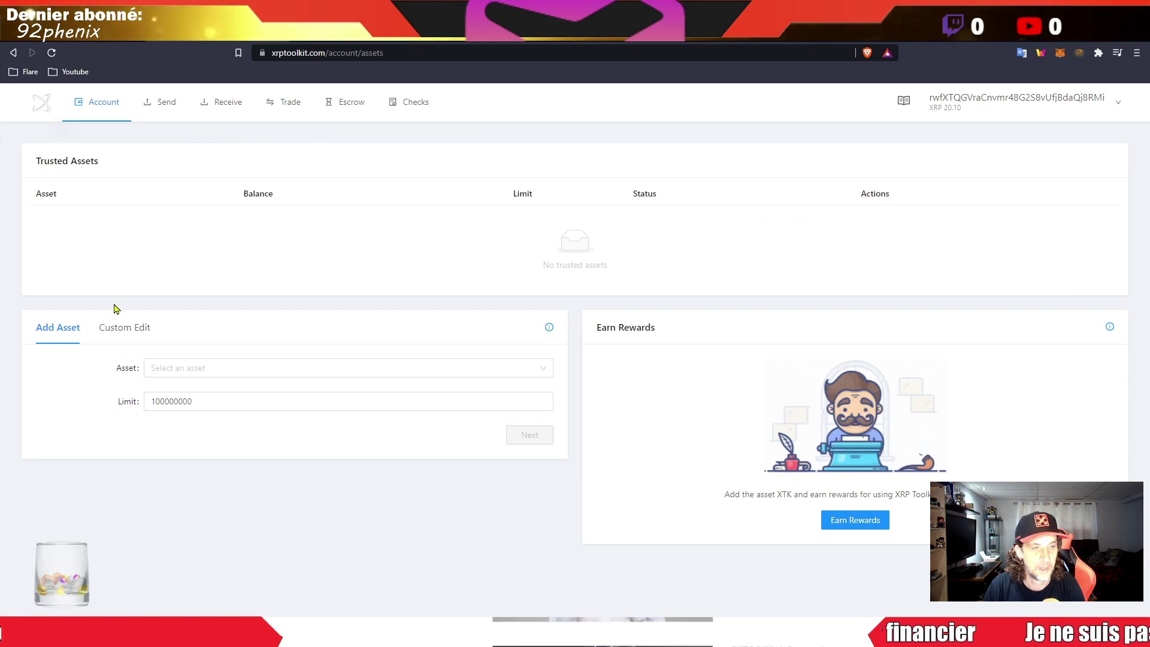
{"action": "left_click", "coordinate": [182, 367]}
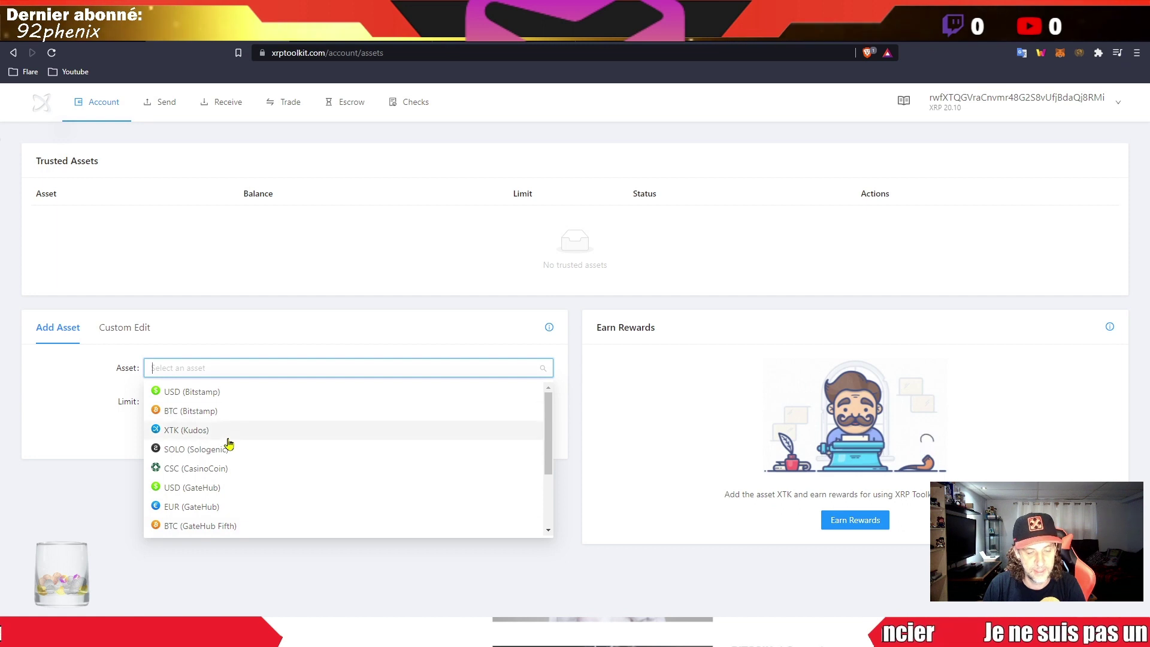
{"action": "type", "text": "el"}
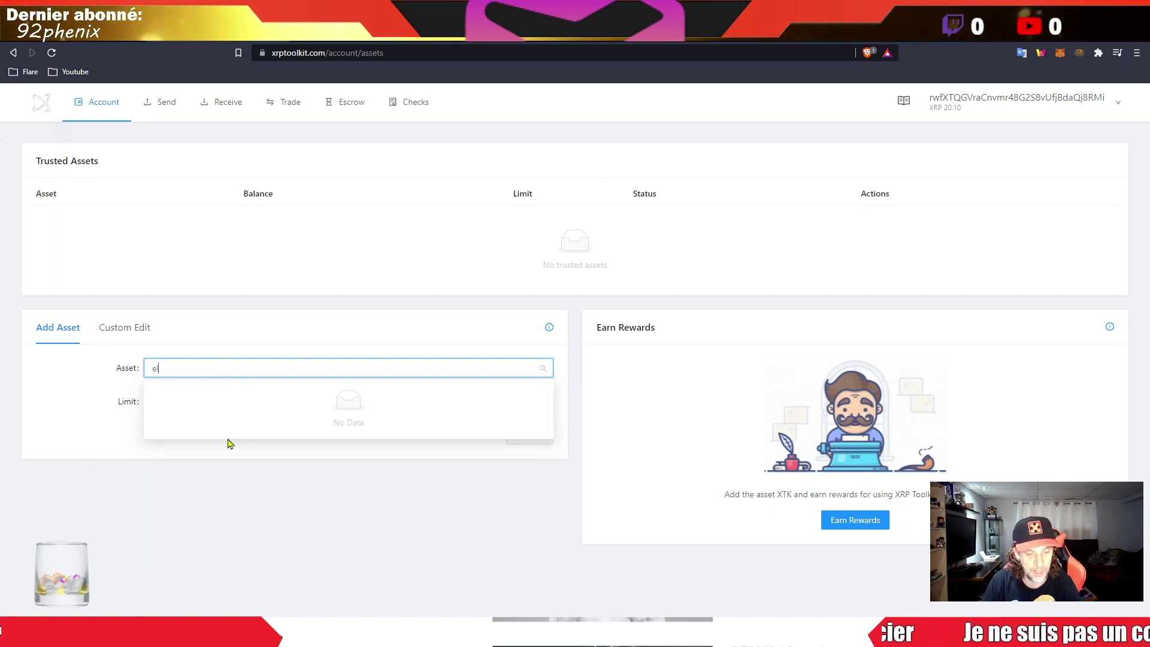
{"action": "key", "text": "BackSpace"}
{"action": "key", "text": "BackSpace"}
{"action": "key", "text": "BackSpace"}
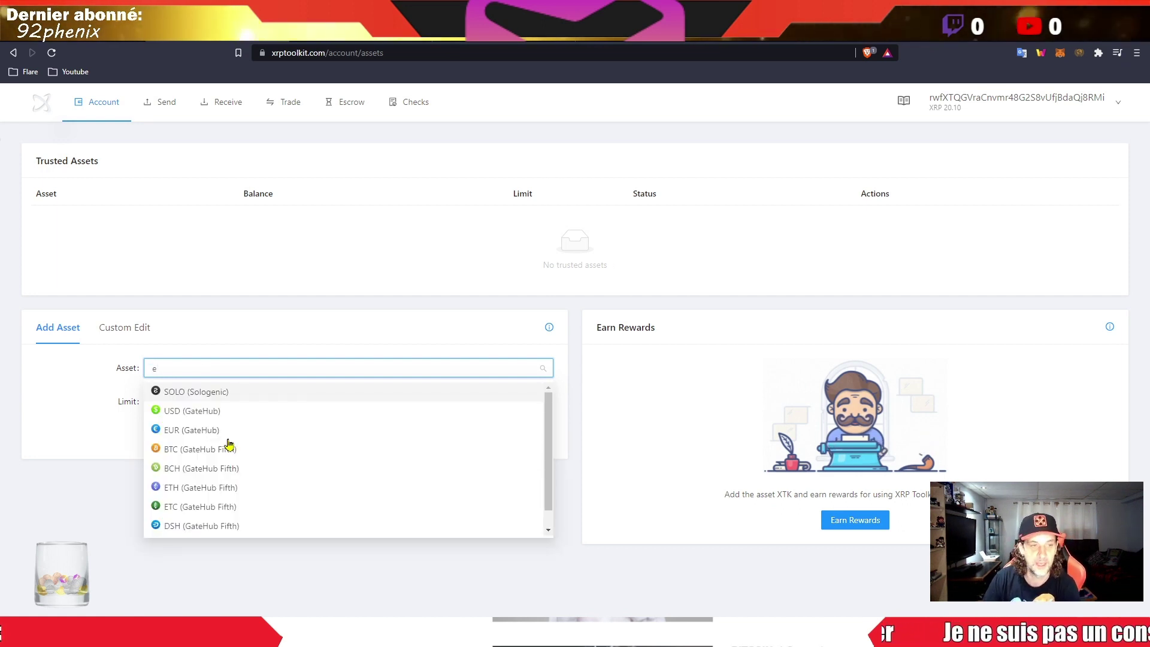
{"action": "left_click_drag", "start_coordinate": [136, 336], "coordinate": [138, 337]}
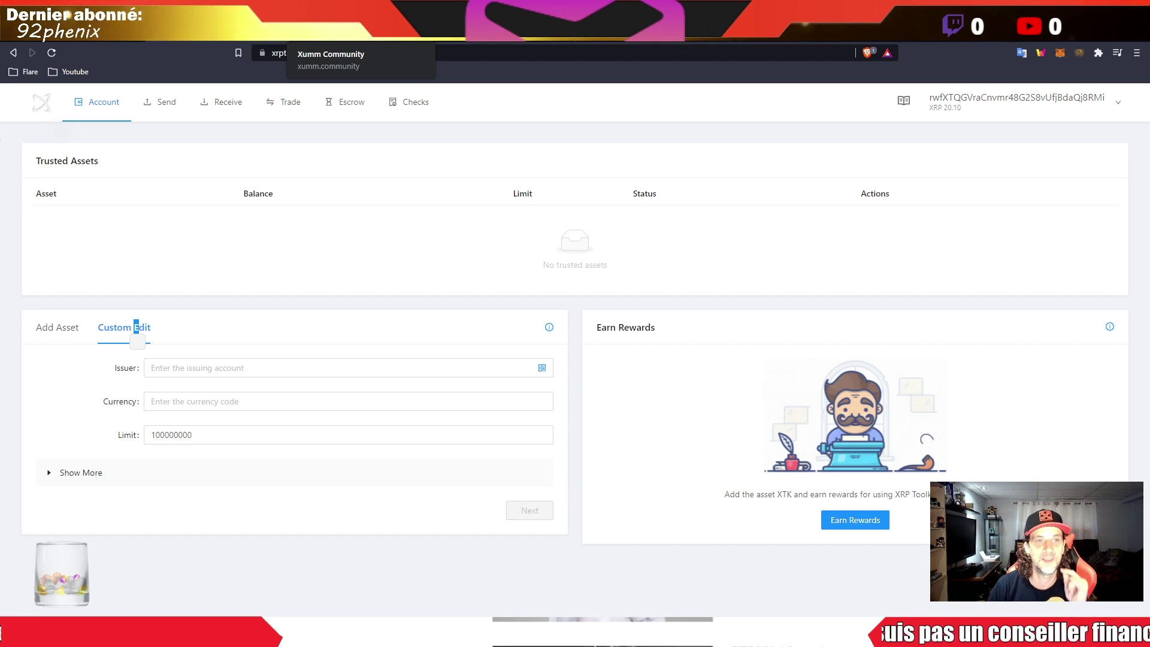
In Xumm Community's token list, filter for "els" and copy the issuer account address of the Elysian token
{"action": "left_click", "coordinate": [335, 30]}
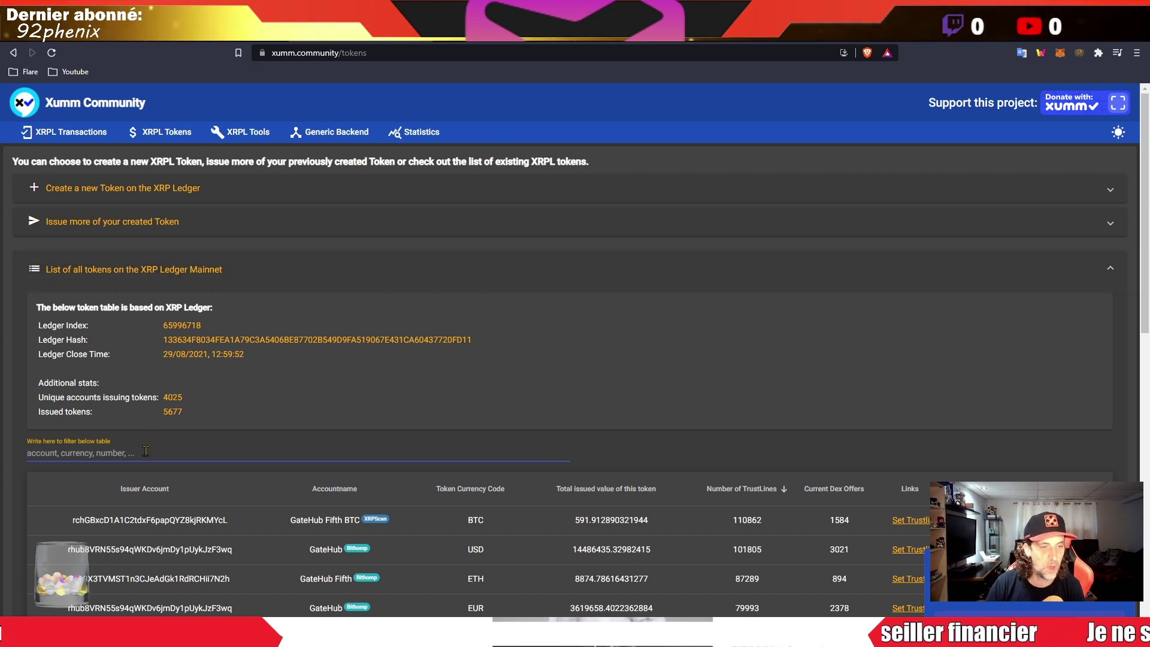
{"action": "left_click", "coordinate": [76, 453]}
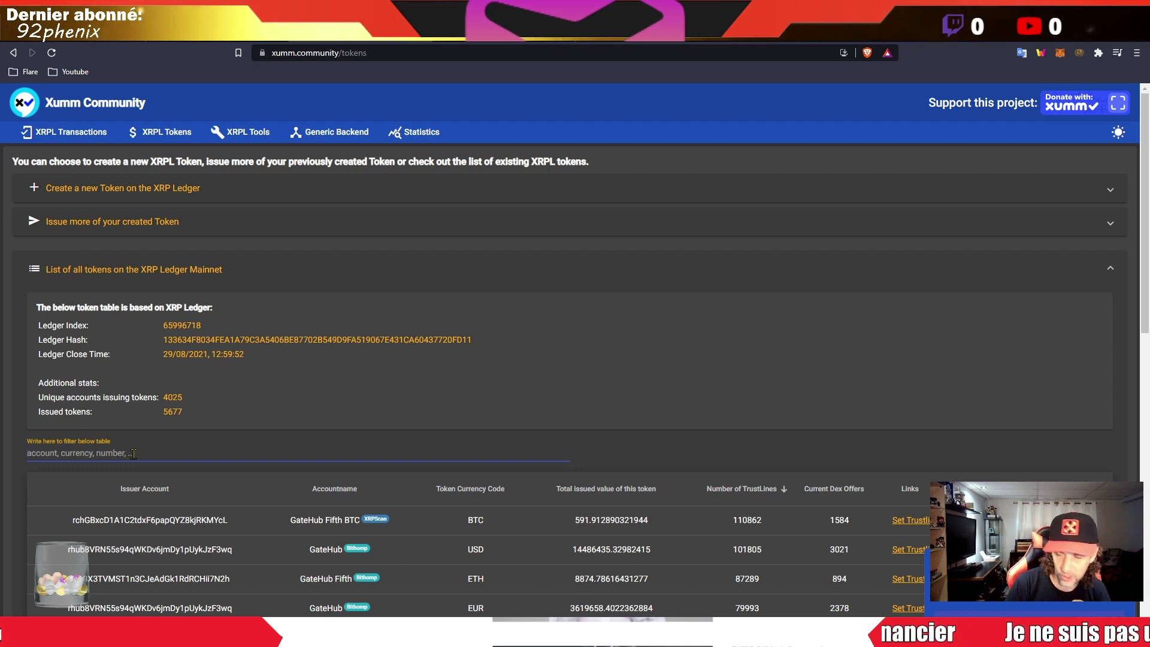
{"action": "type", "text": "els"}
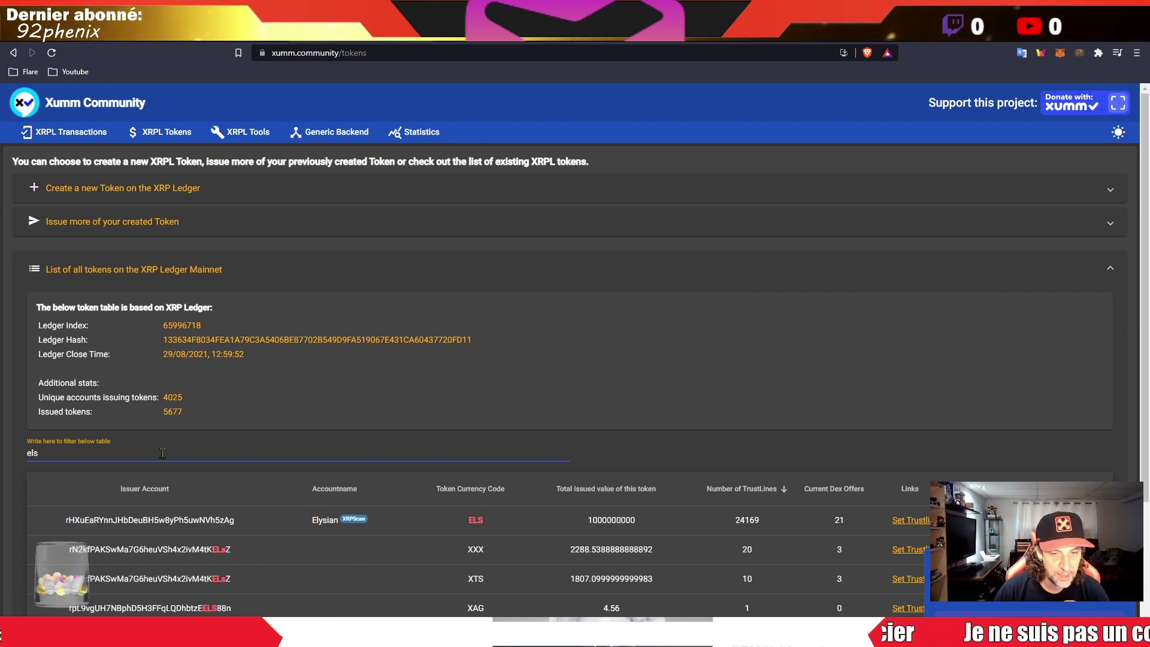
{"action": "scroll", "coordinate": [1014, 420], "scroll_direction": "down", "scroll_amount": 3}
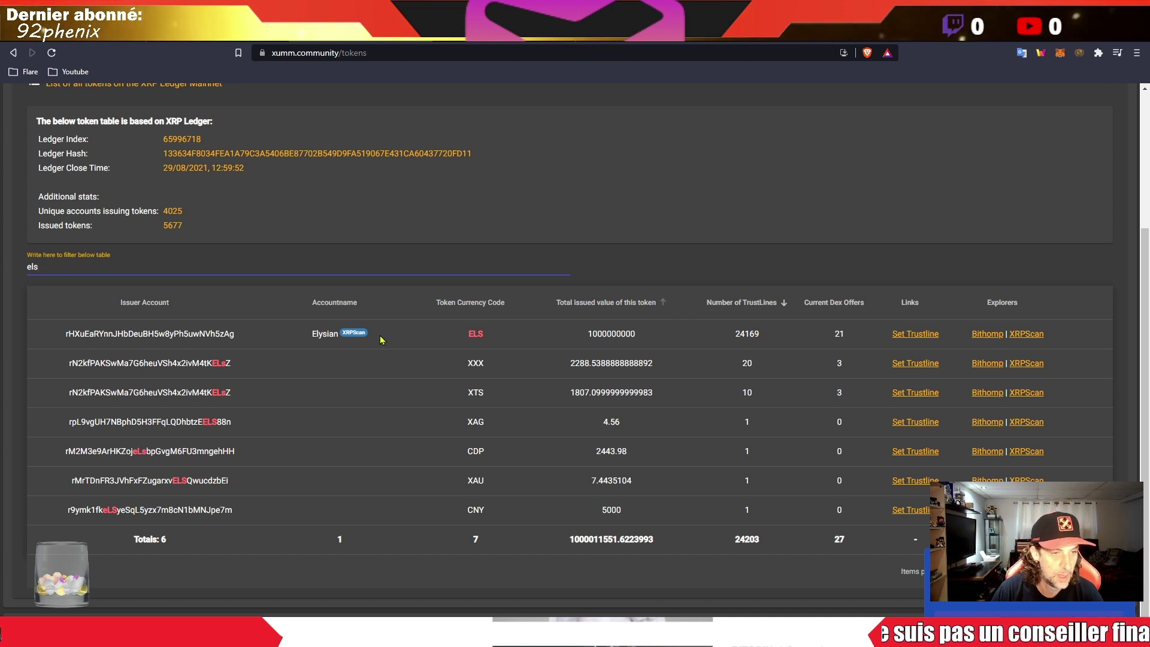
{"action": "mouse_move", "coordinate": [245, 343]}
{"action": "left_mouse_down"}
{"action": "mouse_move", "coordinate": [56, 336]}
{"action": "mouse_move", "coordinate": [82, 352]}
{"action": "left_mouse_up"}
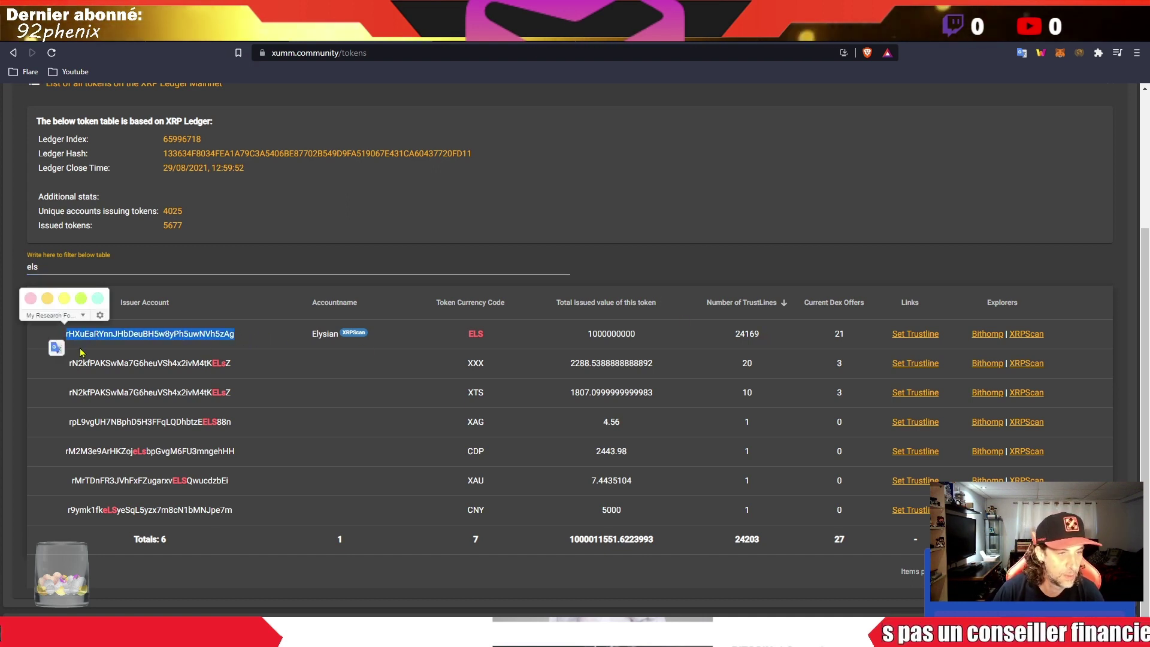
{"action": "right_click", "coordinate": [94, 328]}
{"action": "left_click", "coordinate": [115, 337]}
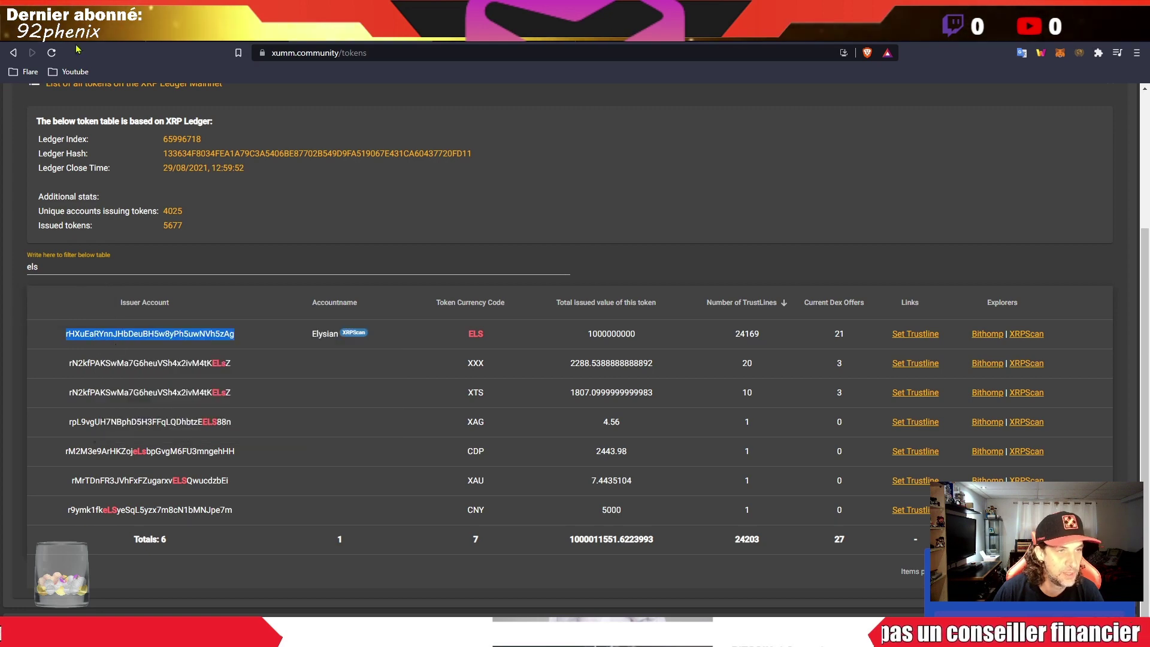
Compare the copied issuer address with the issuing address in the Aesthetes whitepaper, and return to the XRP Toolkit asset form
{"action": "left_click", "coordinate": [15, 27]}
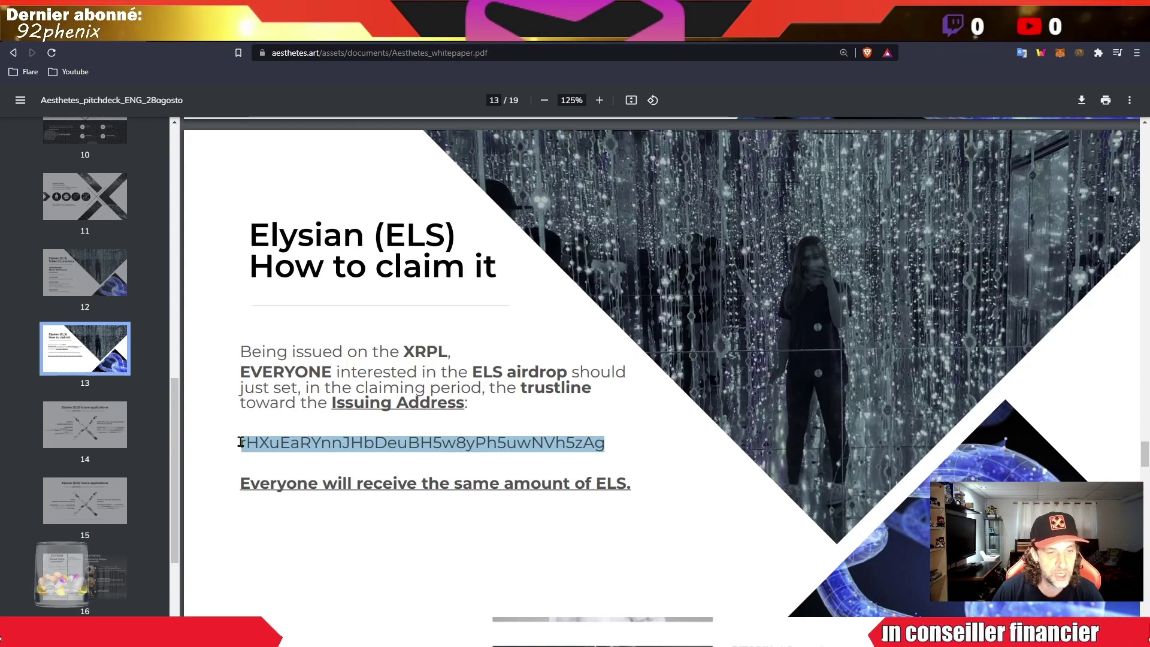
{"action": "key", "text": "ctrl+Tab"}
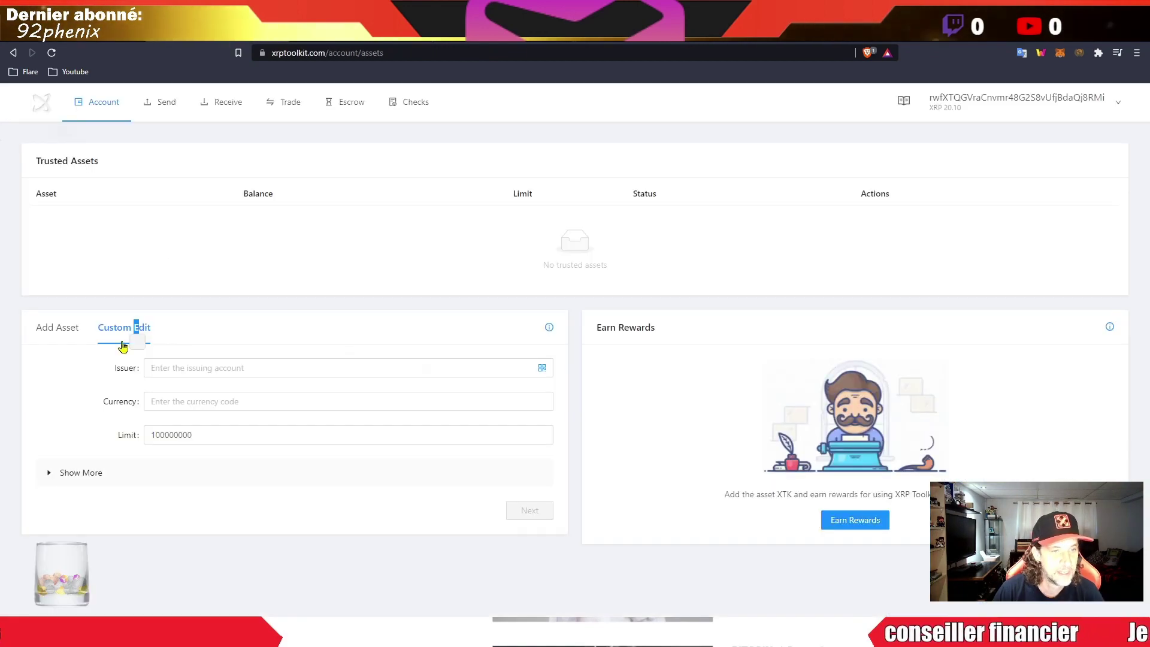
{"action": "key", "text": "ctrl+Tab"}
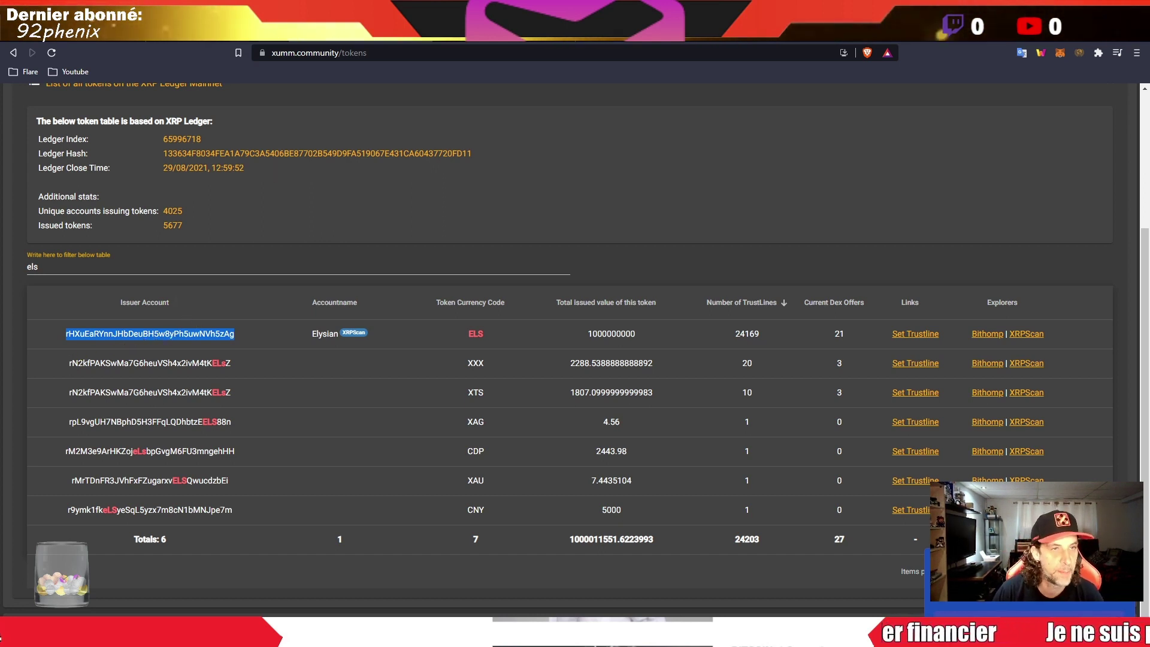
{"action": "key", "text": "ctrl+Tab"}
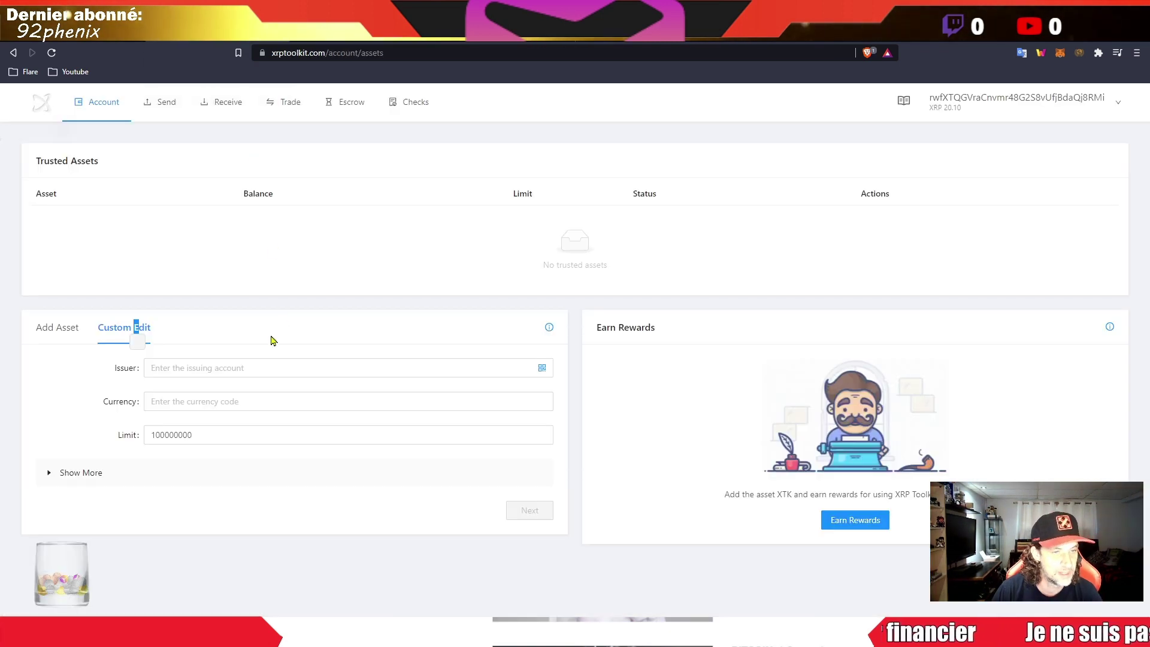
Fill in the custom asset's issuer with the copied Elysian issuer address and set its currency to ELS
{"action": "left_click", "coordinate": [261, 362]}
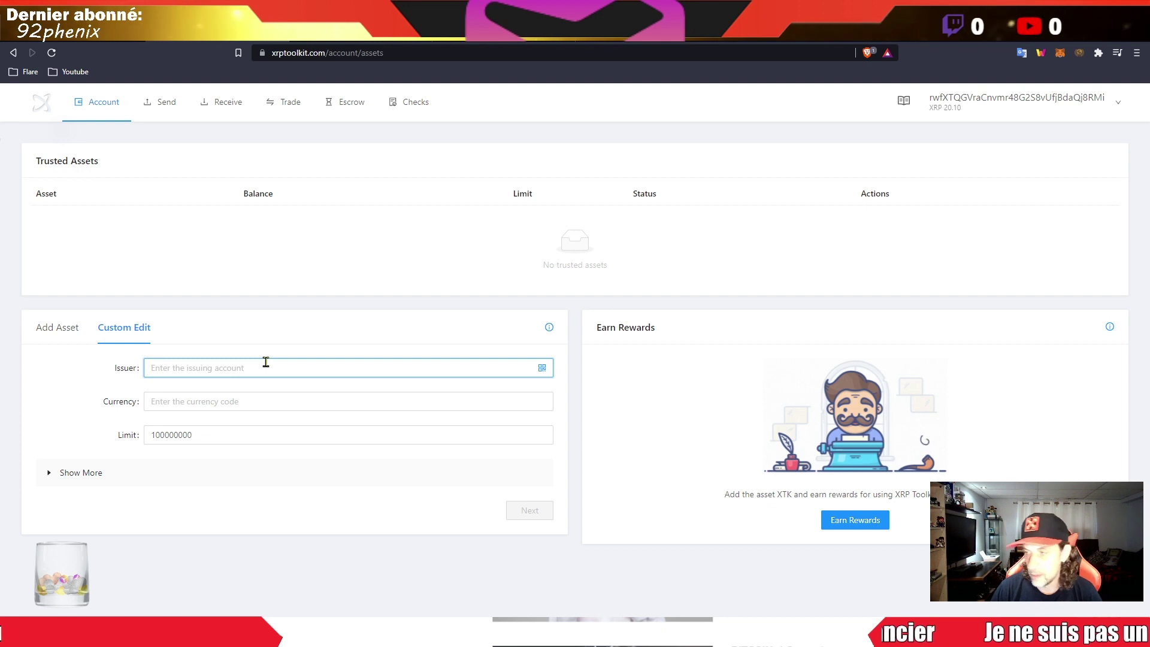
{"action": "type", "text": "rHXuEaRYnnJHbDeuBH5w8yPh5uwNVh5zAg"}
{"action": "left_click", "coordinate": [297, 398]}
{"action": "left_click", "coordinate": [297, 398]}
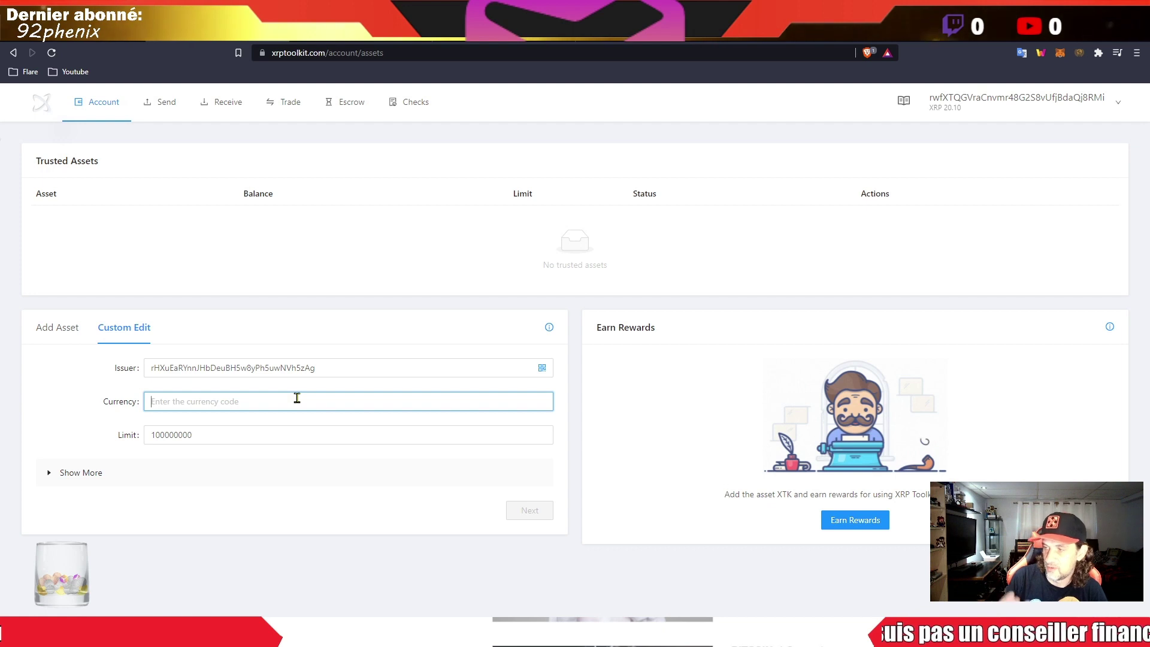
{"action": "type", "text": "ELS"}
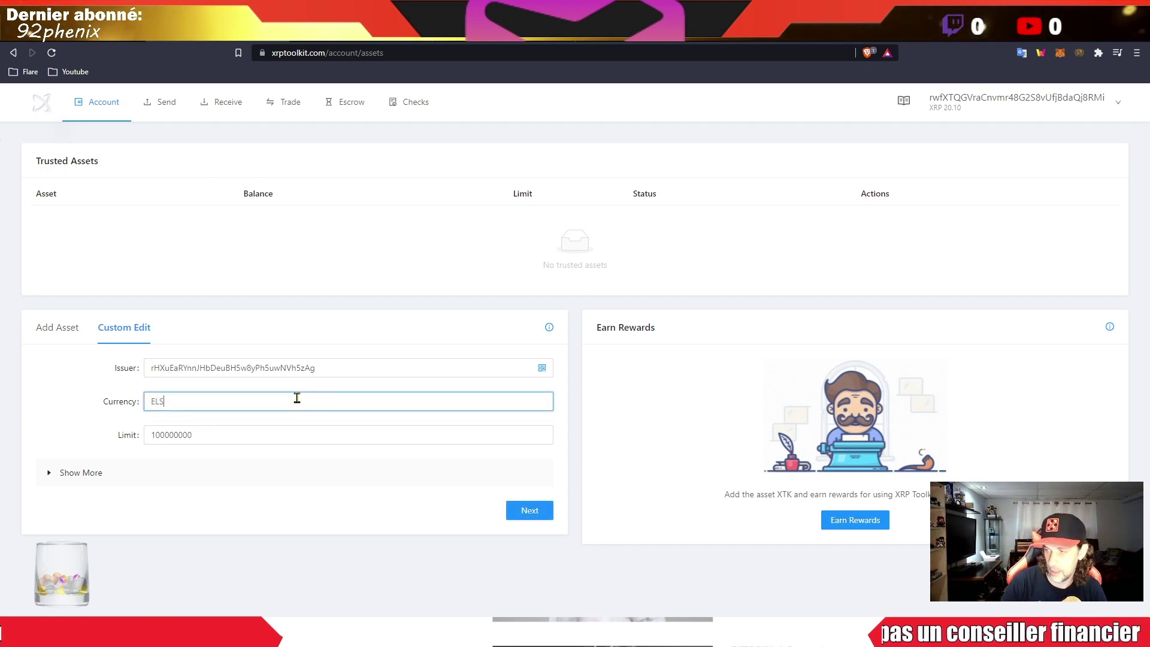
{"action": "key", "text": "ctrl+Tab"}
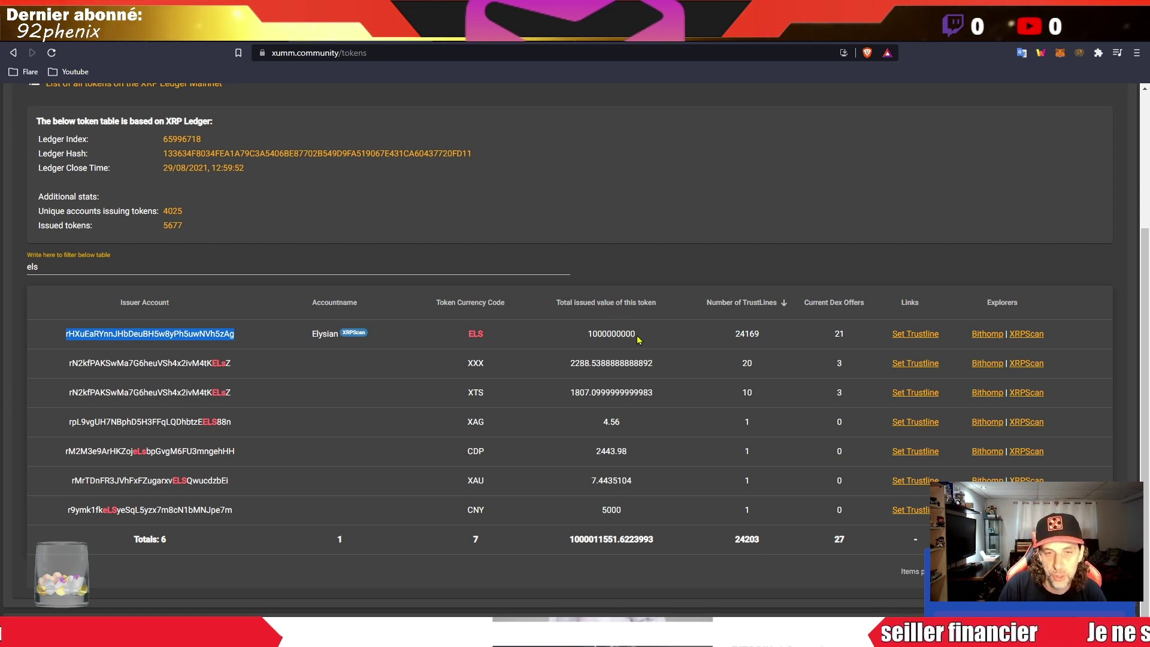
{"action": "left_click_drag", "start_coordinate": [639, 339], "coordinate": [595, 342]}
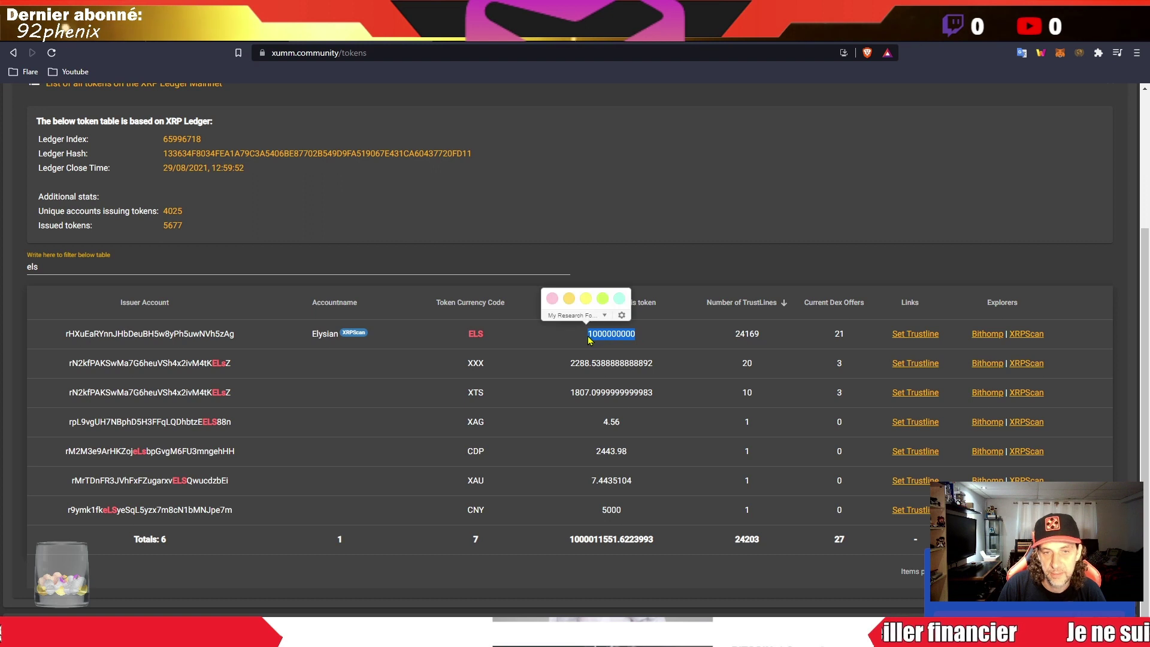
{"action": "right_click", "coordinate": [595, 342]}
{"action": "left_click", "coordinate": [606, 350]}
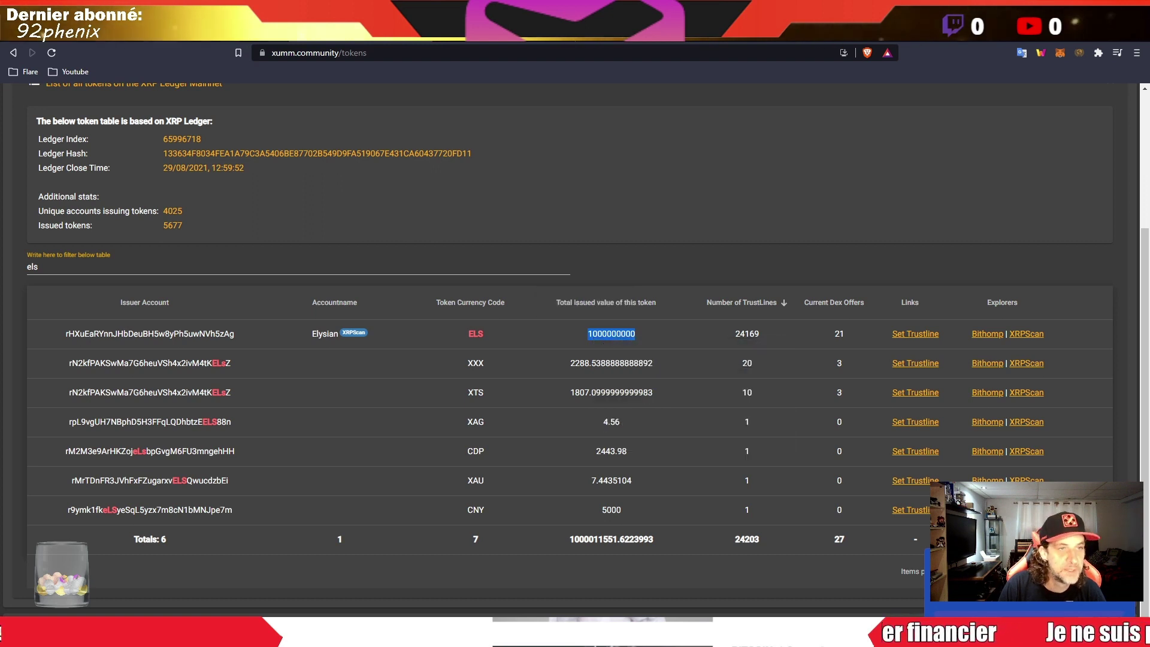
{"action": "key", "text": "ctrl+Tab"}
{"action": "left_click_drag", "start_coordinate": [226, 433], "coordinate": [32, 431]}
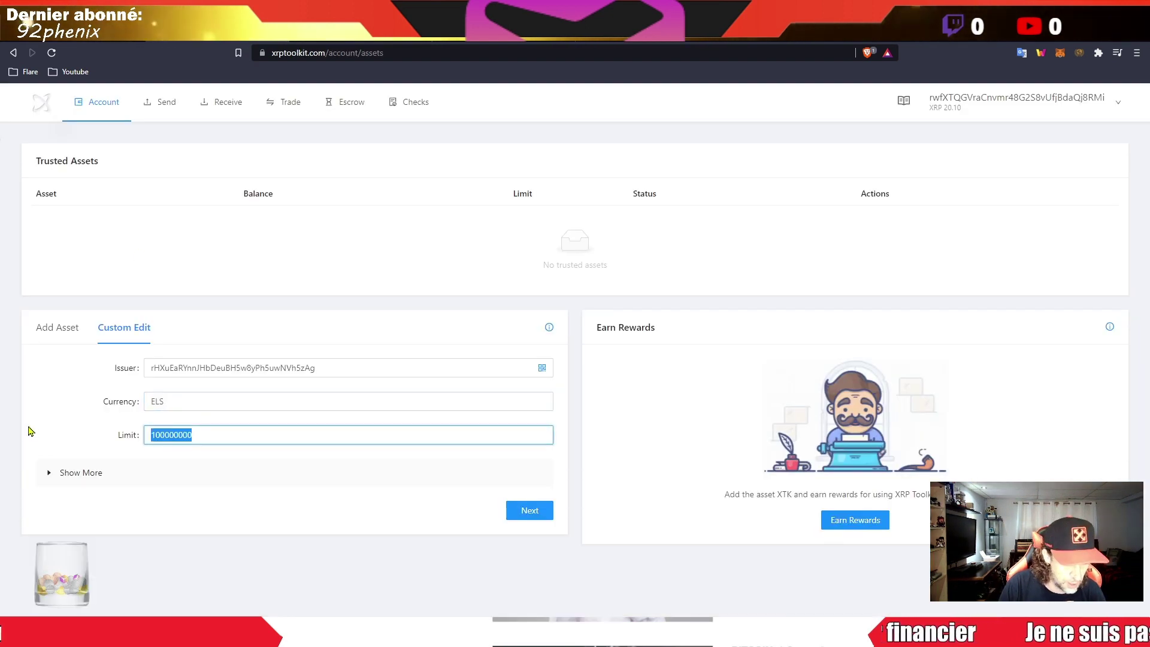
{"action": "key", "text": "ctrl+v"}
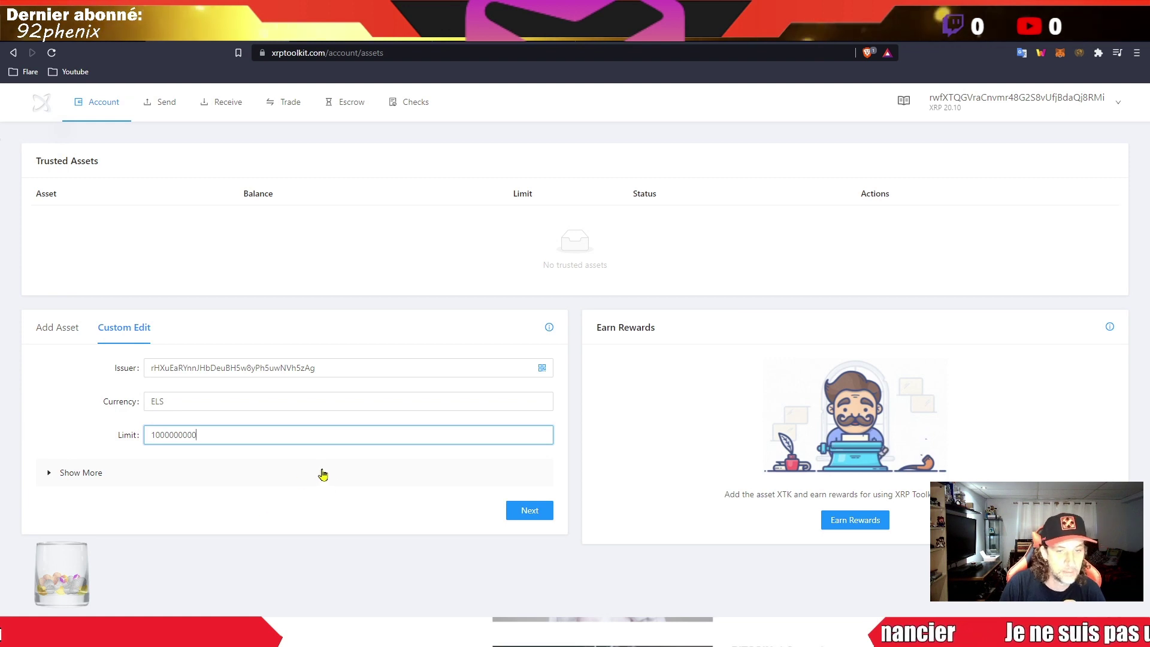
Expand the asset's additional flags, submit the ELS trust line for confirmation on the Ledger device, and review the transaction fee
{"action": "left_click", "coordinate": [52, 474]}
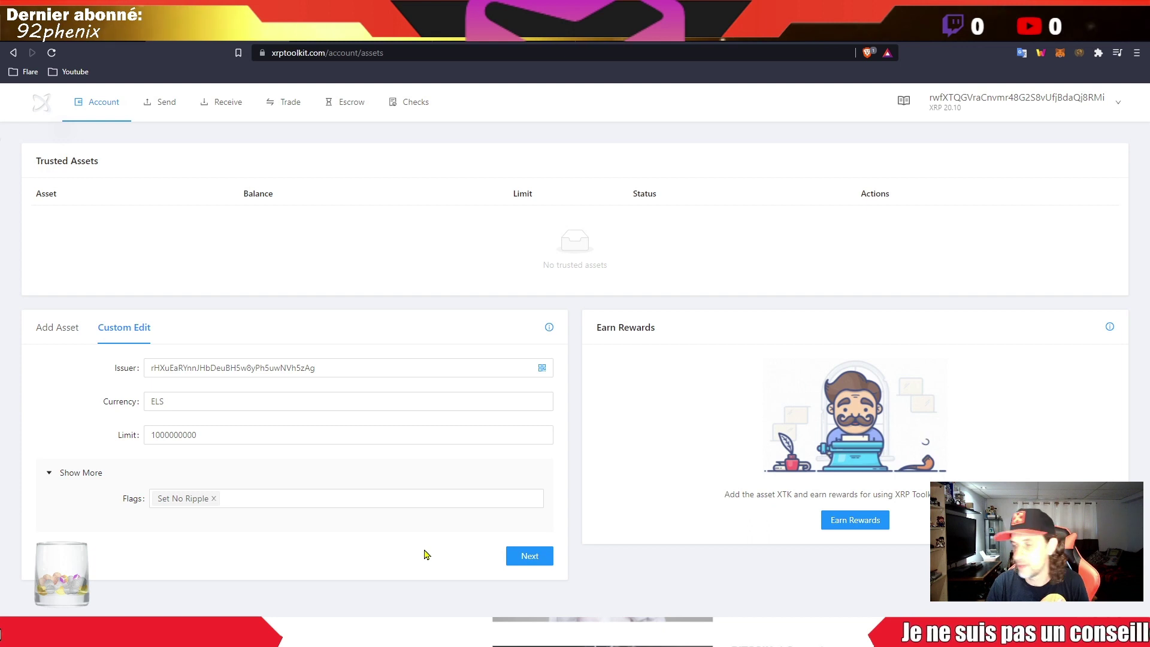
{"action": "left_click", "coordinate": [524, 556]}
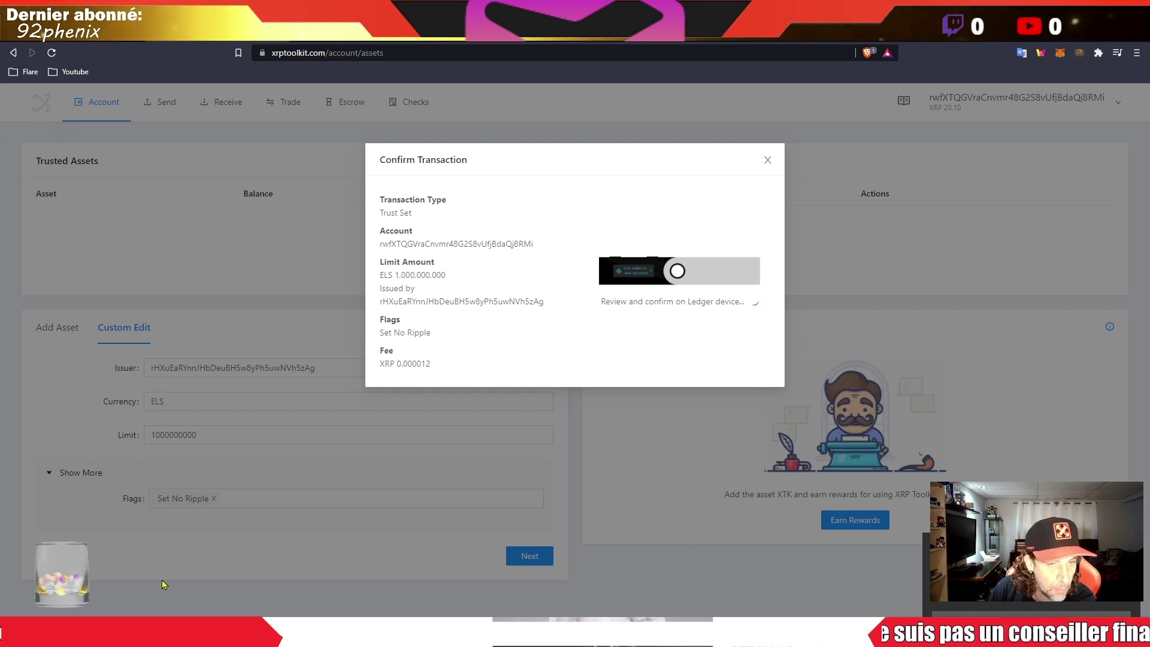
{"action": "triple_click", "coordinate": [401, 359]}
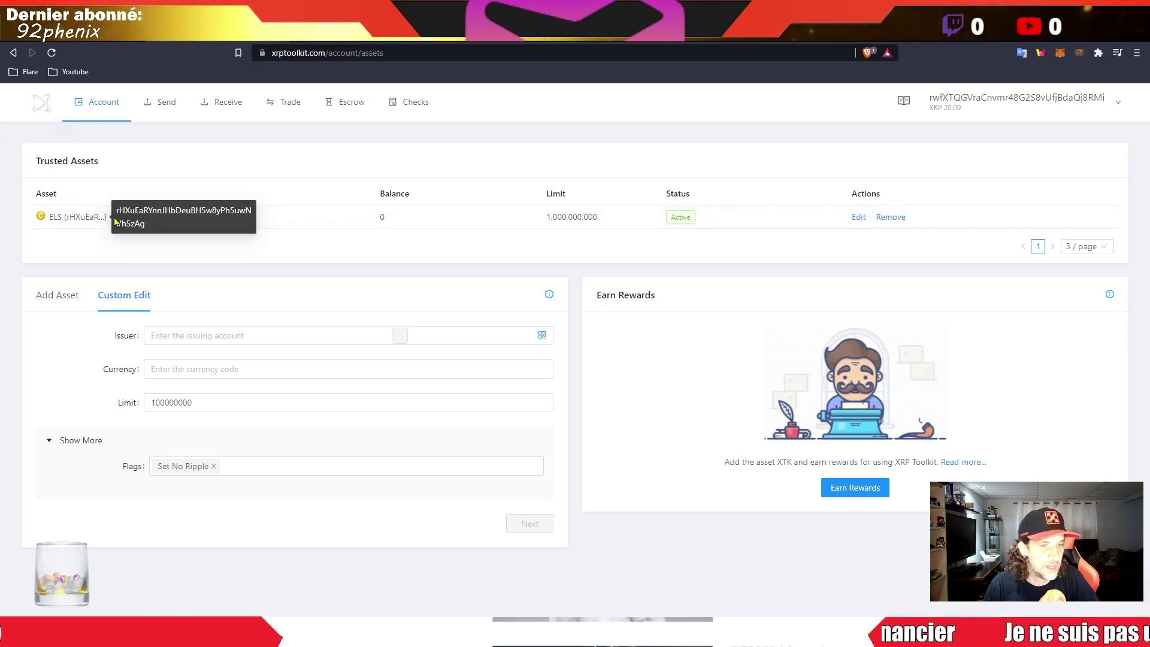
Check the balance and limit of ELS in the trusted assets, and open the account overview
{"action": "left_click_drag", "start_coordinate": [403, 216], "coordinate": [367, 218]}
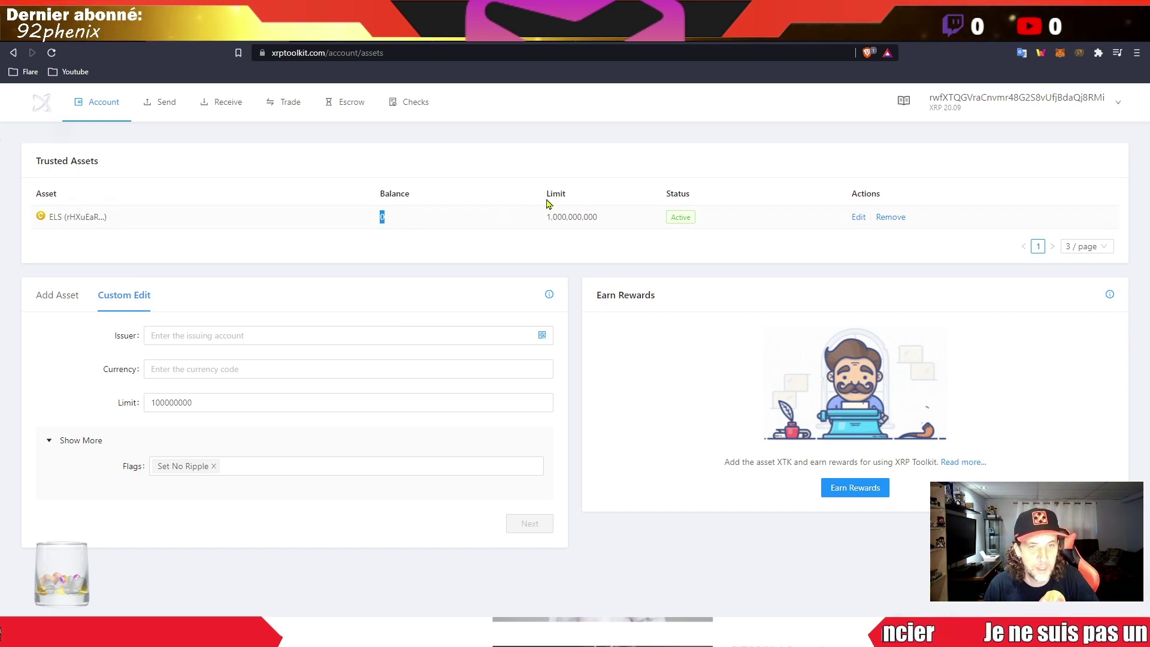
{"action": "left_click_drag", "start_coordinate": [547, 213], "coordinate": [551, 214]}
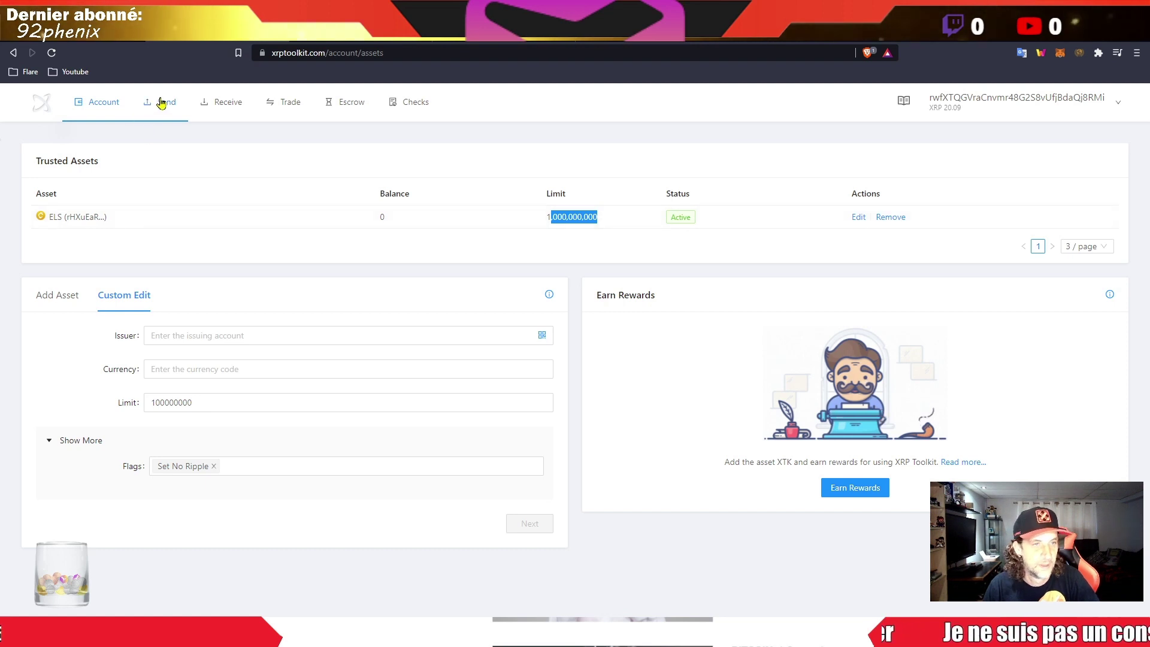
{"action": "left_click", "coordinate": [942, 103]}
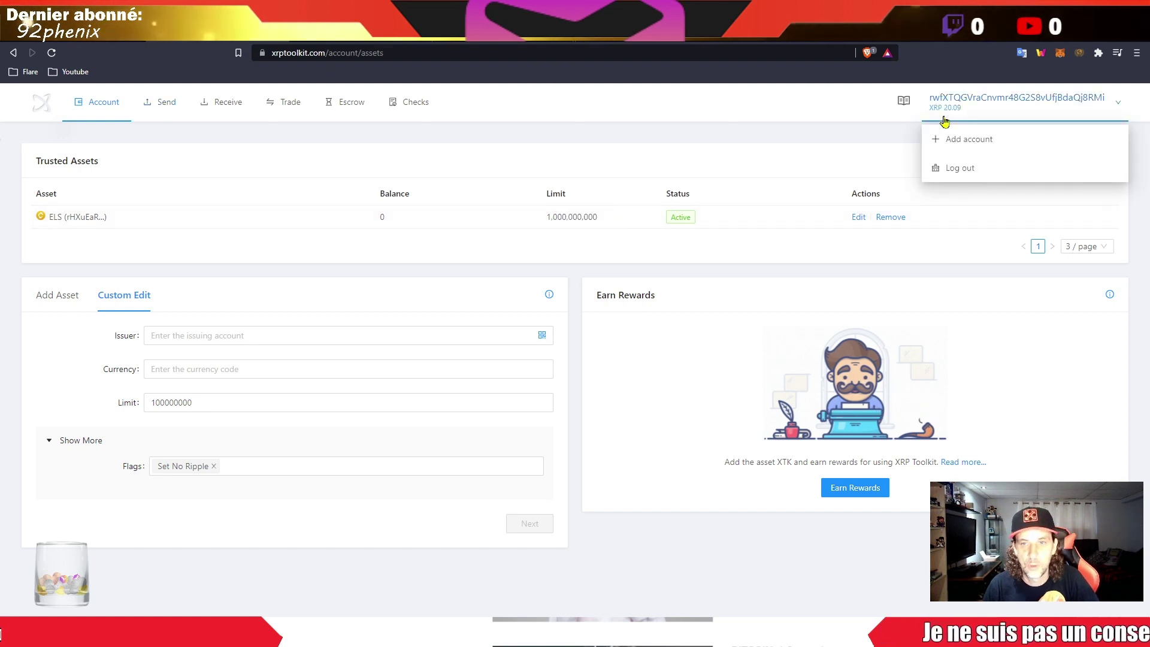
{"action": "mouse_move", "coordinate": [120, 114]}
{"action": "left_click", "coordinate": [117, 133]}
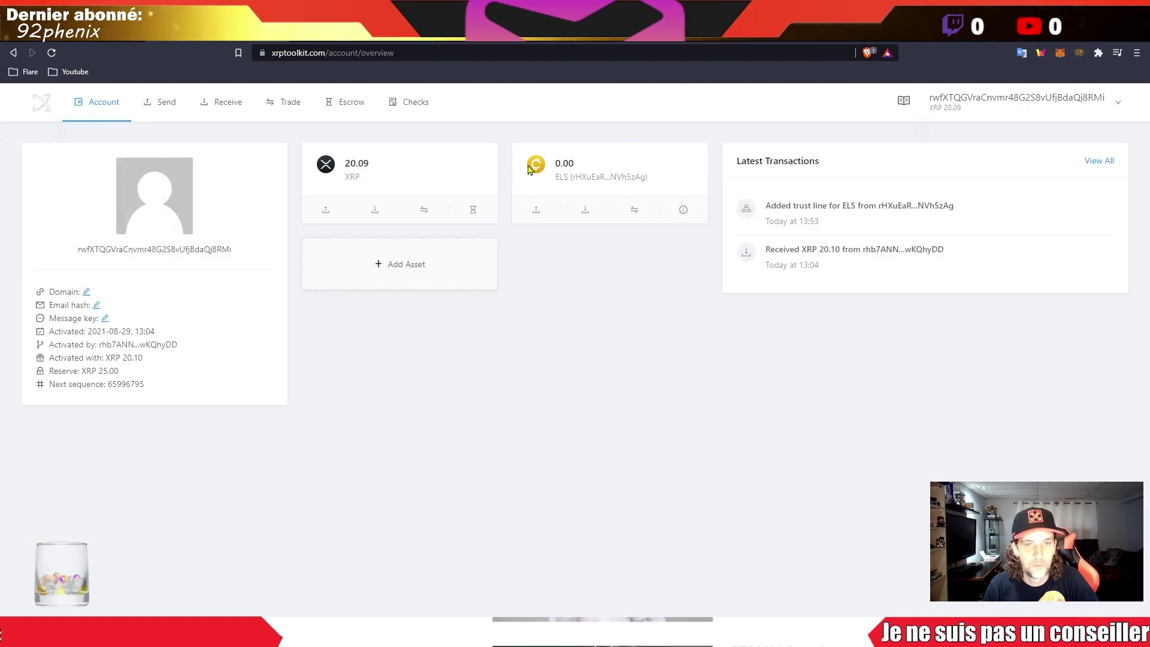
Check the ELS balance in the account overview, and switch to the Aesthetes website to view its home section
{"action": "left_click_drag", "start_coordinate": [530, 162], "coordinate": [672, 154]}
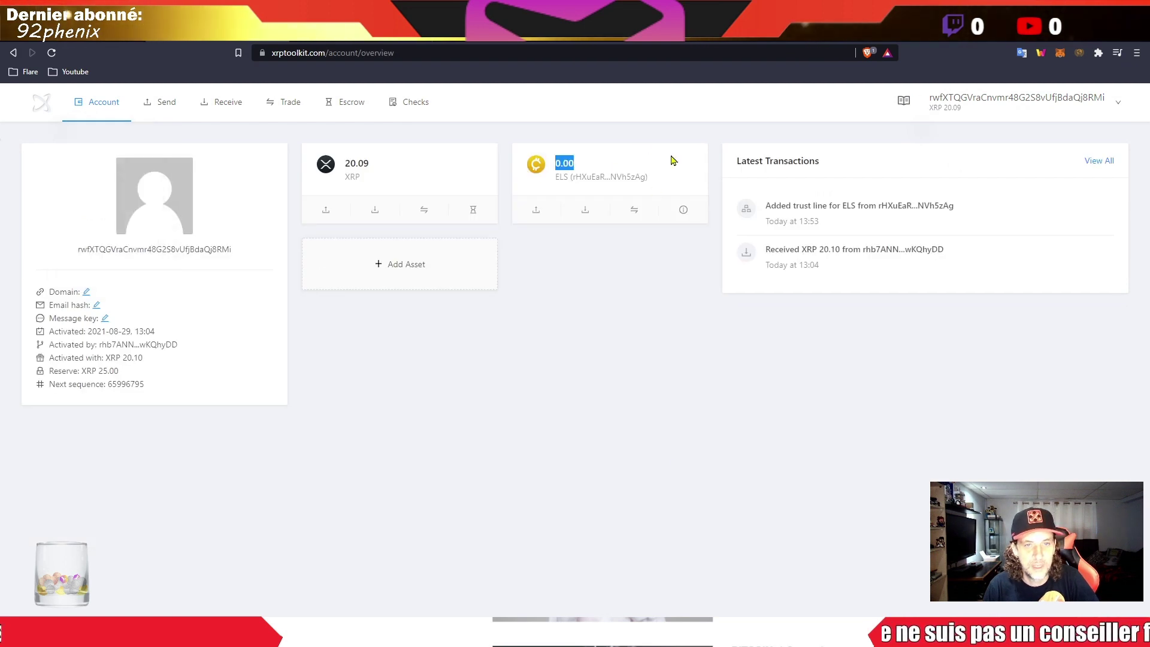
{"action": "left_click", "coordinate": [669, 187]}
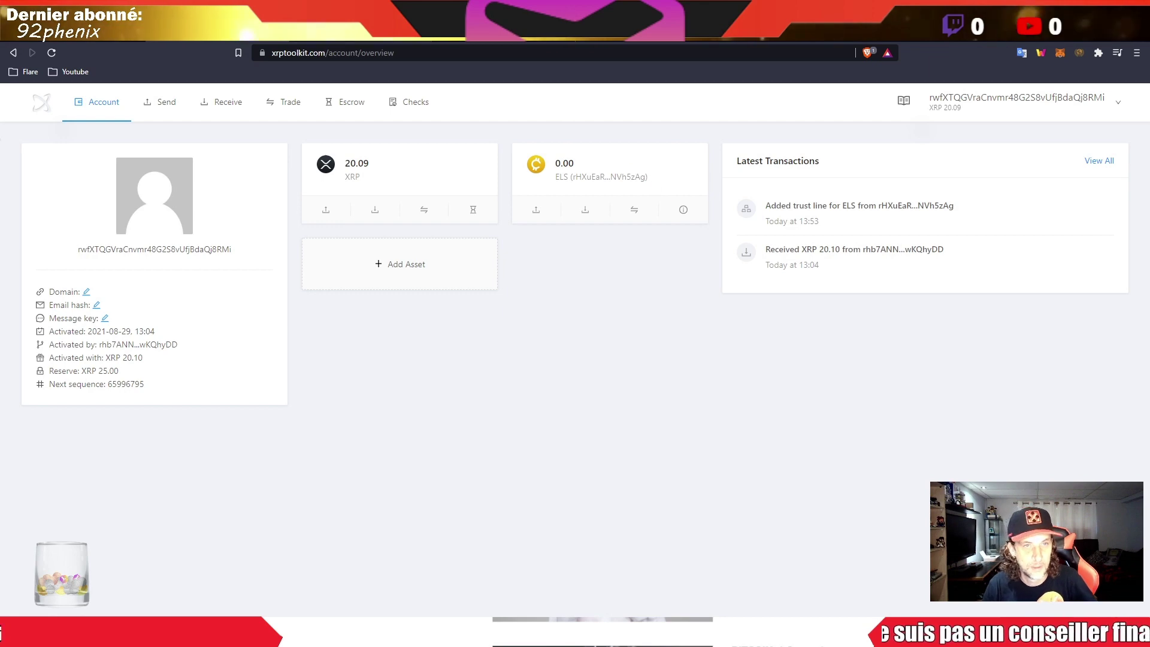
{"action": "key", "text": "ctrl+Tab"}
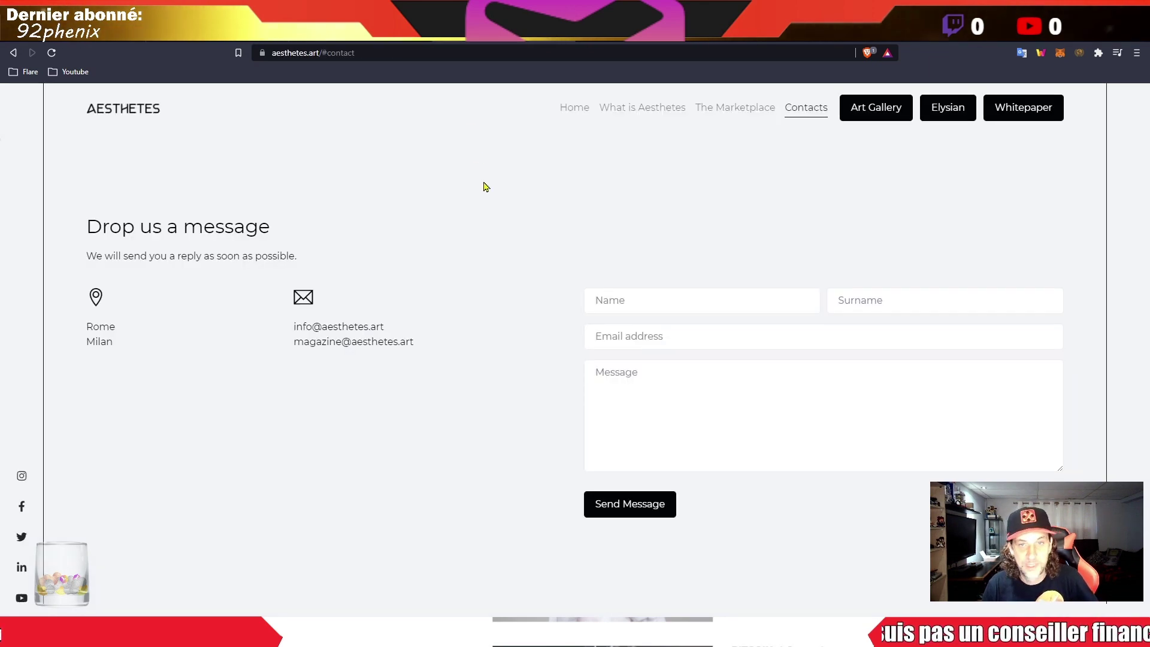
{"action": "scroll", "coordinate": [486, 186], "scroll_direction": "up", "scroll_amount": 10}
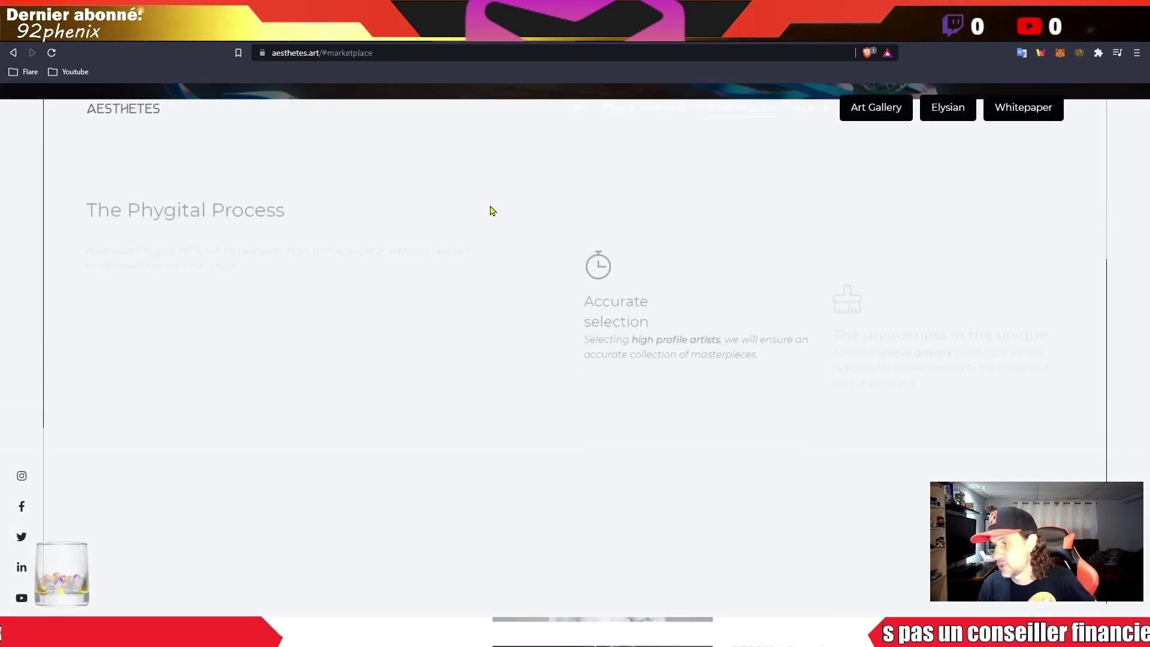
{"action": "scroll", "coordinate": [490, 210], "scroll_direction": "up", "scroll_amount": 5}
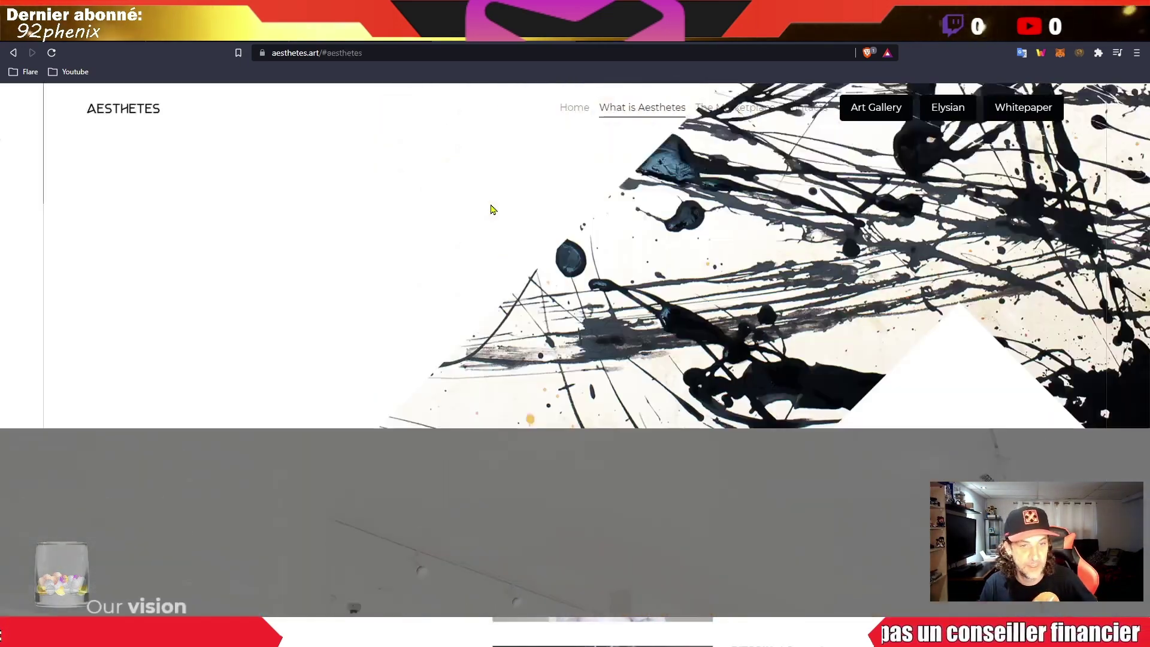
{"action": "scroll", "coordinate": [490, 210], "scroll_direction": "up", "scroll_amount": 4}
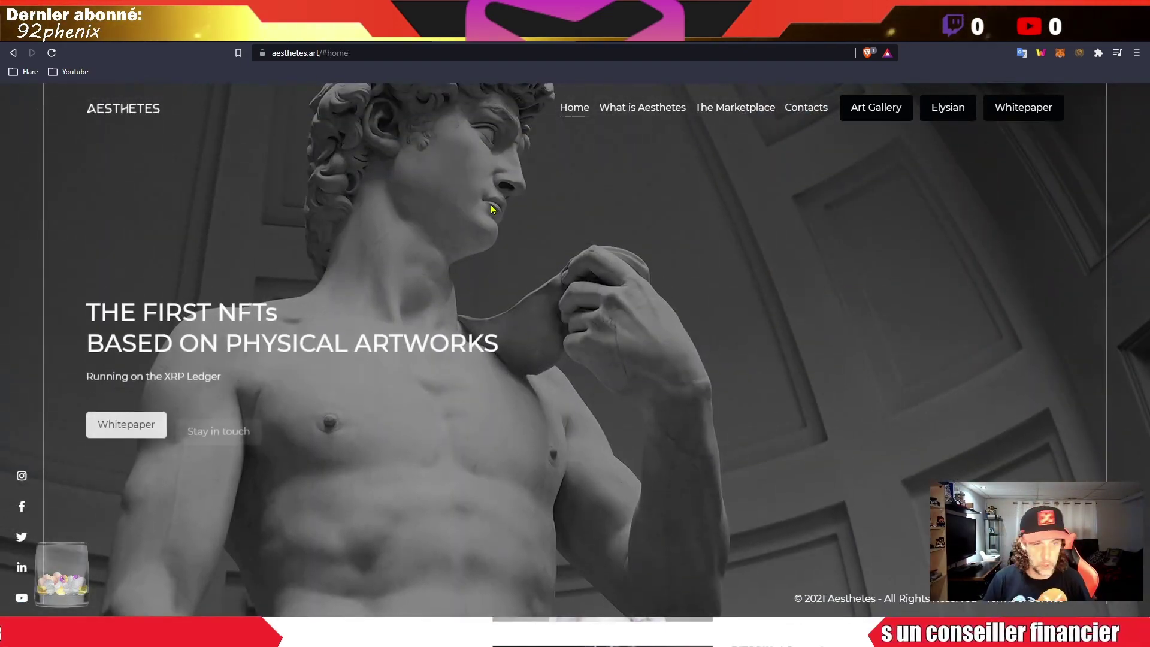